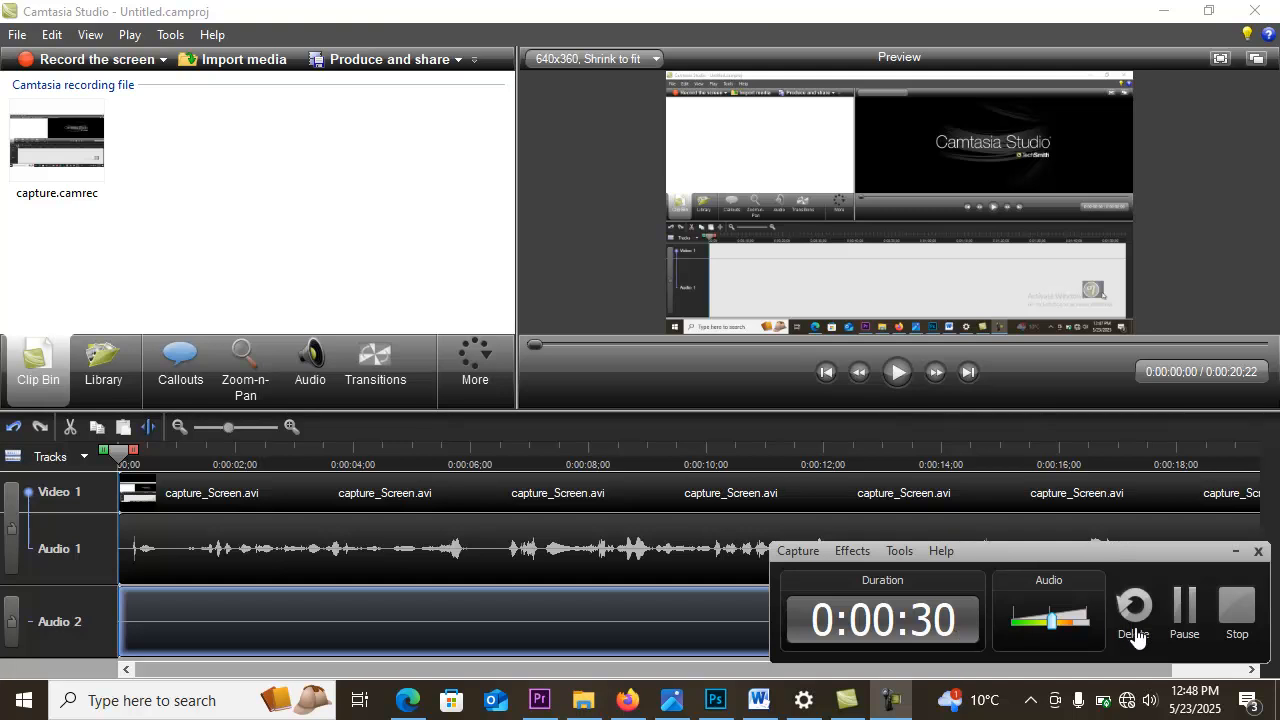
Minimize the screen recorder window so the whole timeline is uncovered.
left_click(1229, 556)
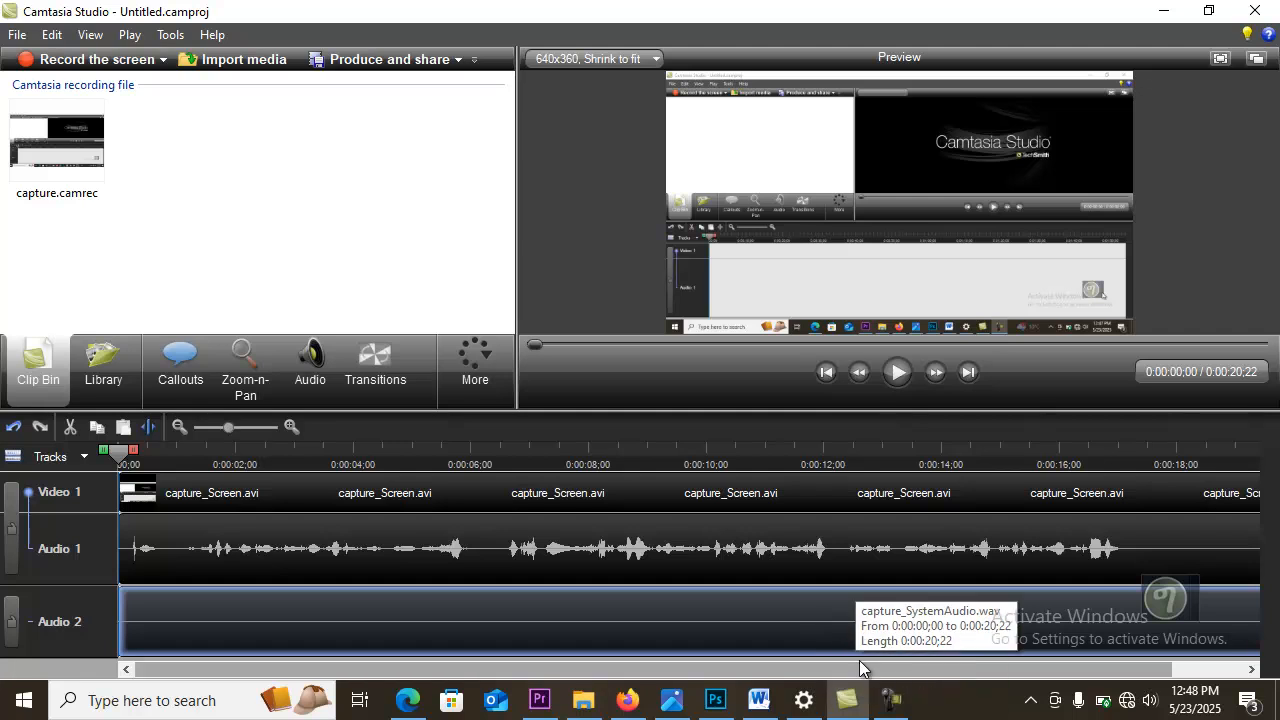
left_click(893, 703)
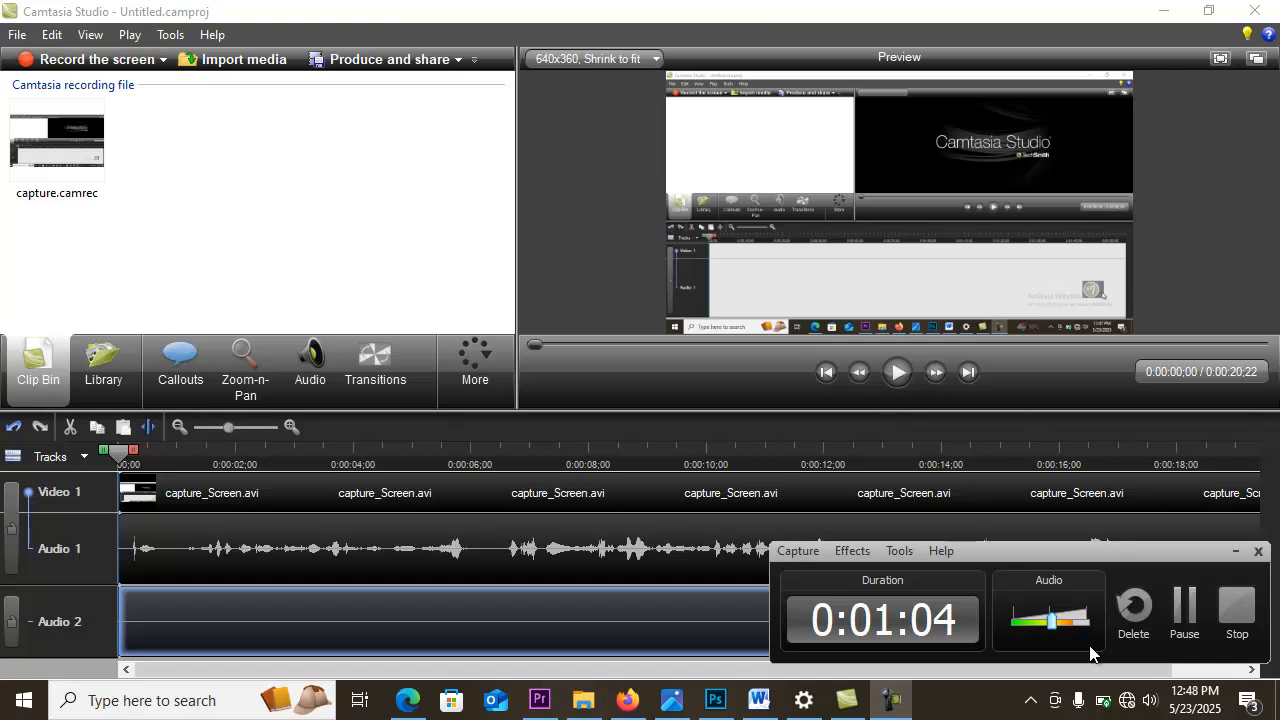
left_click(1236, 551)
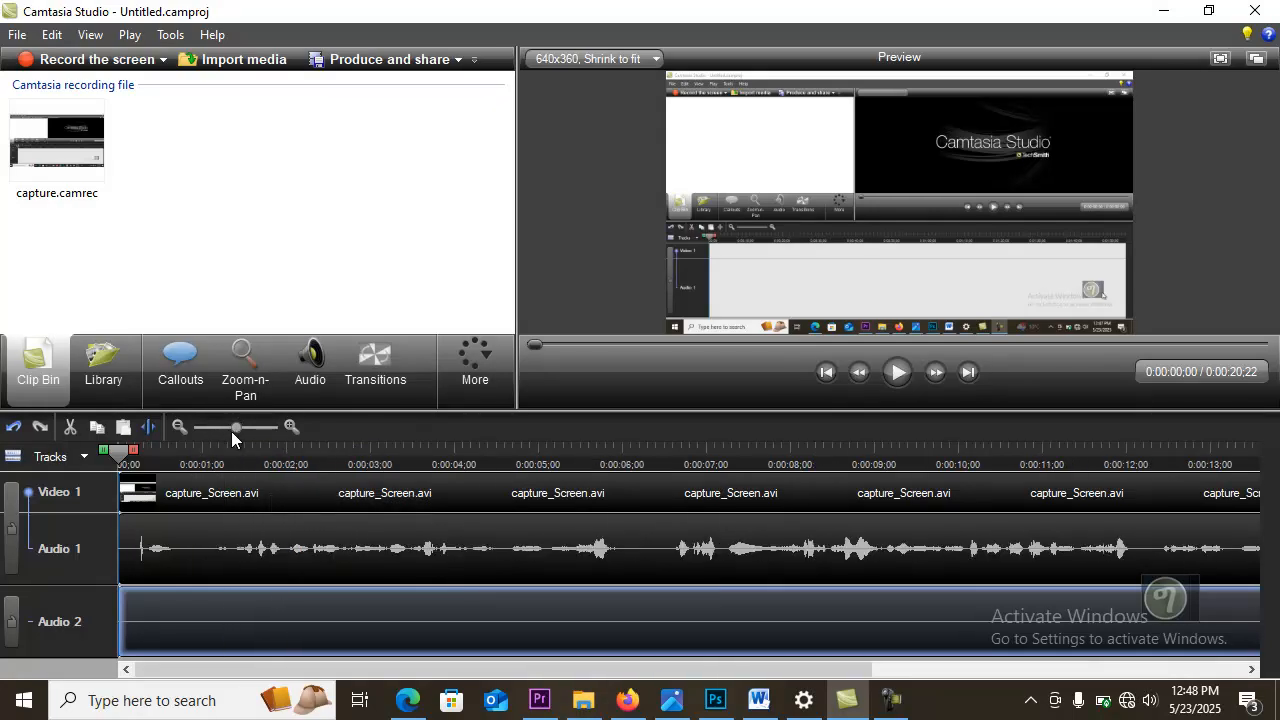
Fit the recording in the timeline and raise the Audio 1 clip's volume level above 100%.
left_click_drag(228, 428, 221, 427)
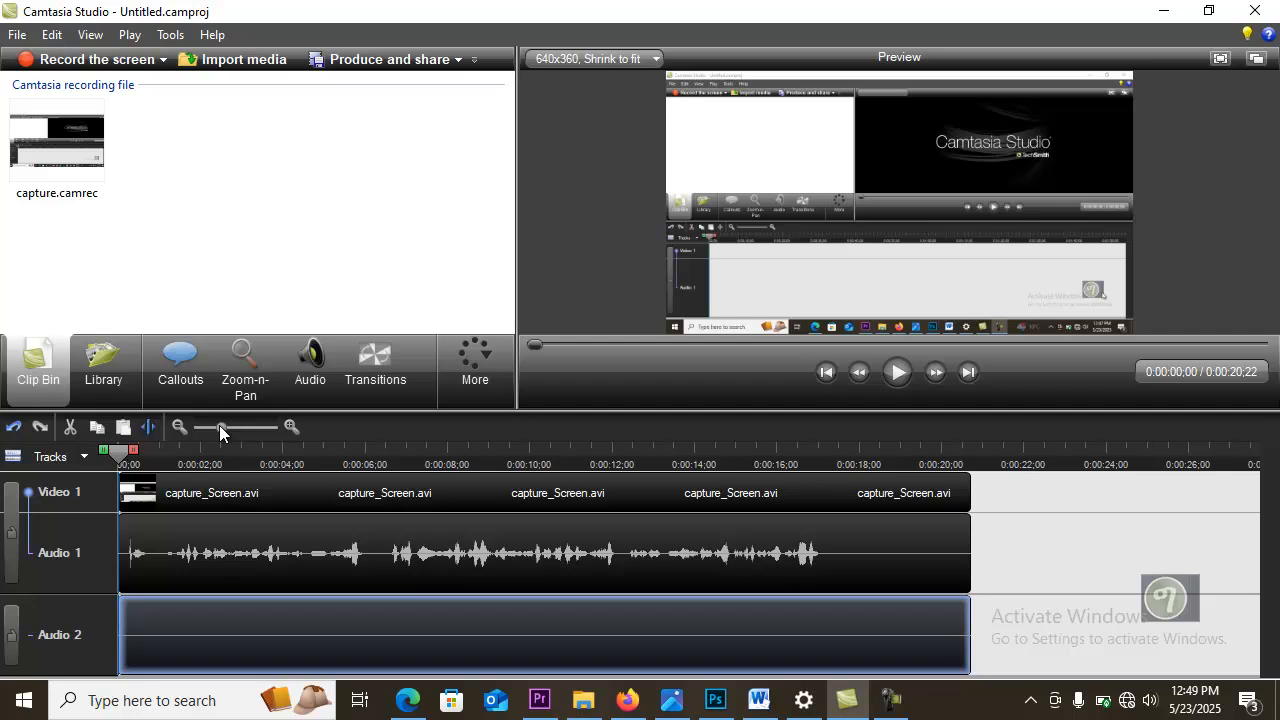
left_click(278, 550)
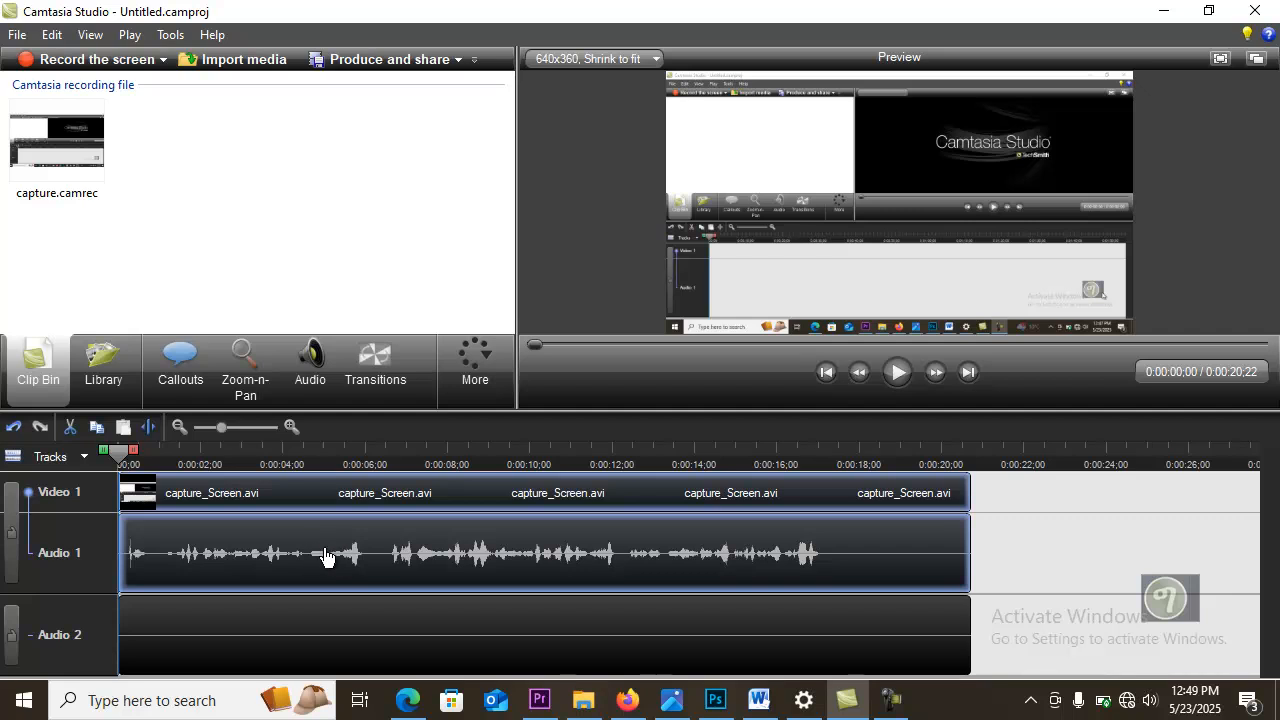
left_click(305, 372)
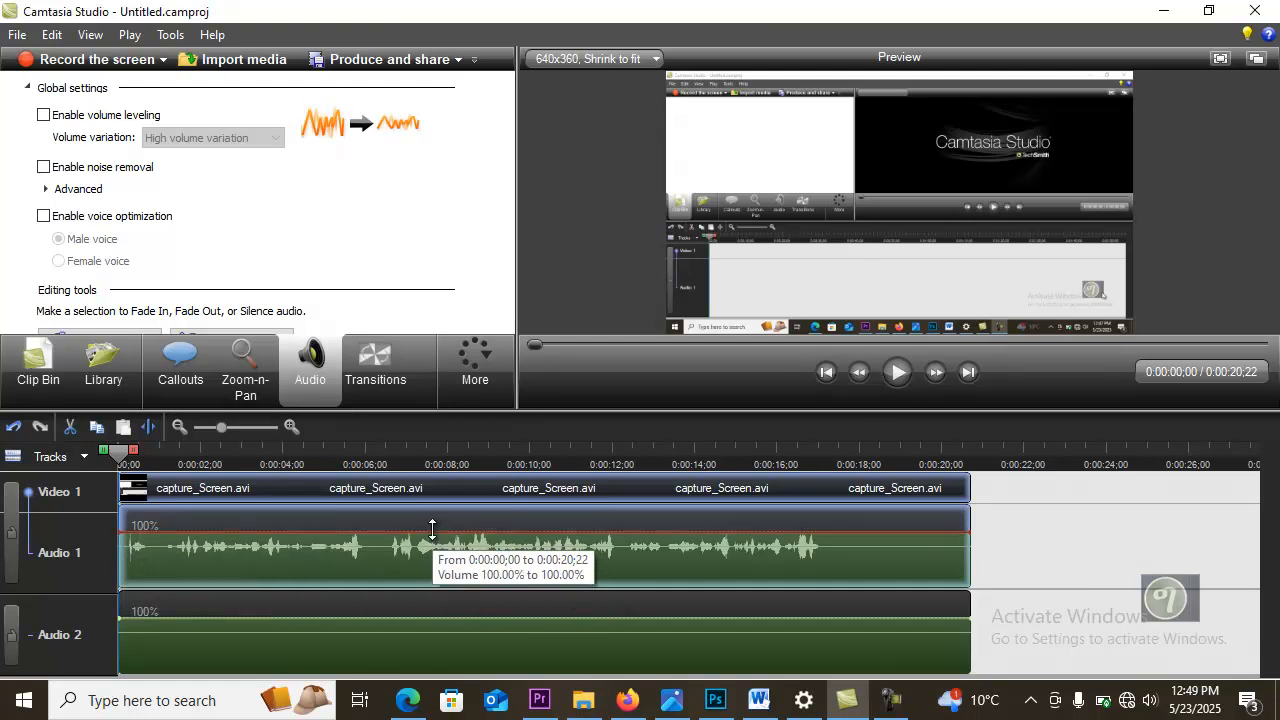
left_click_drag(431, 526, 431, 513)
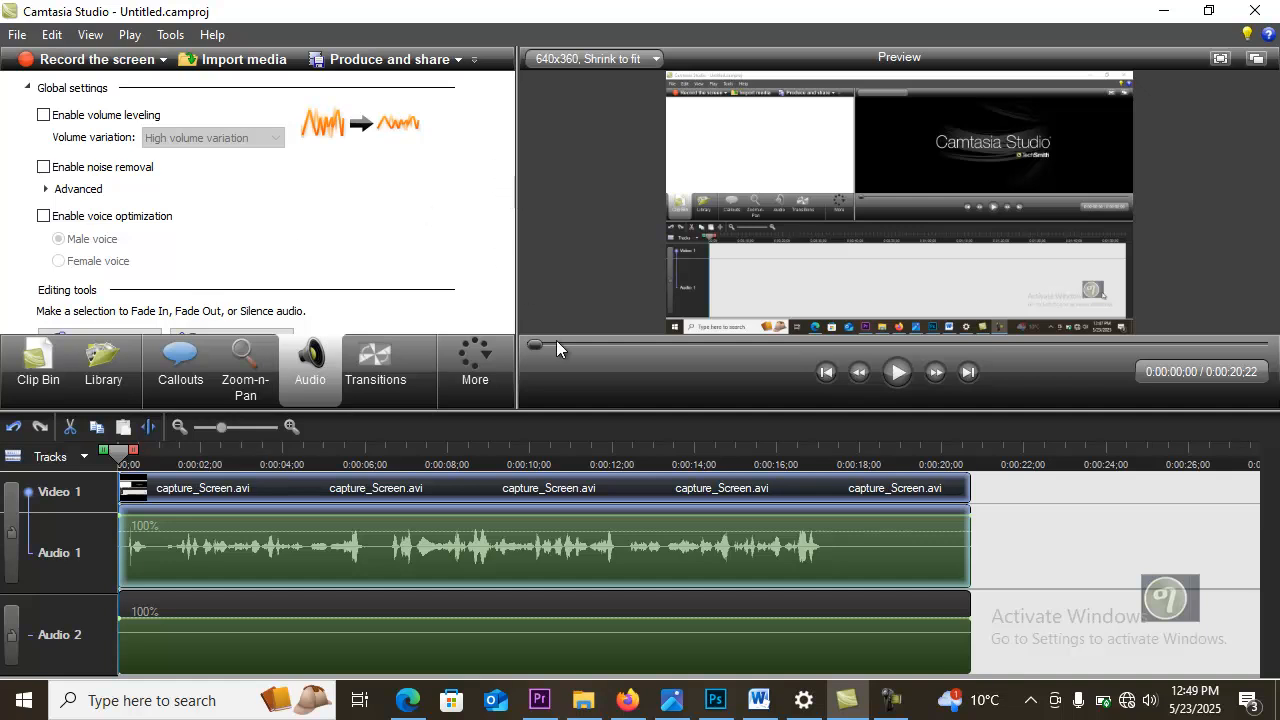
Enlarge the audio editing area and boost the Audio 1 clip further with Volume up.
left_click_drag(522, 408, 608, 530)
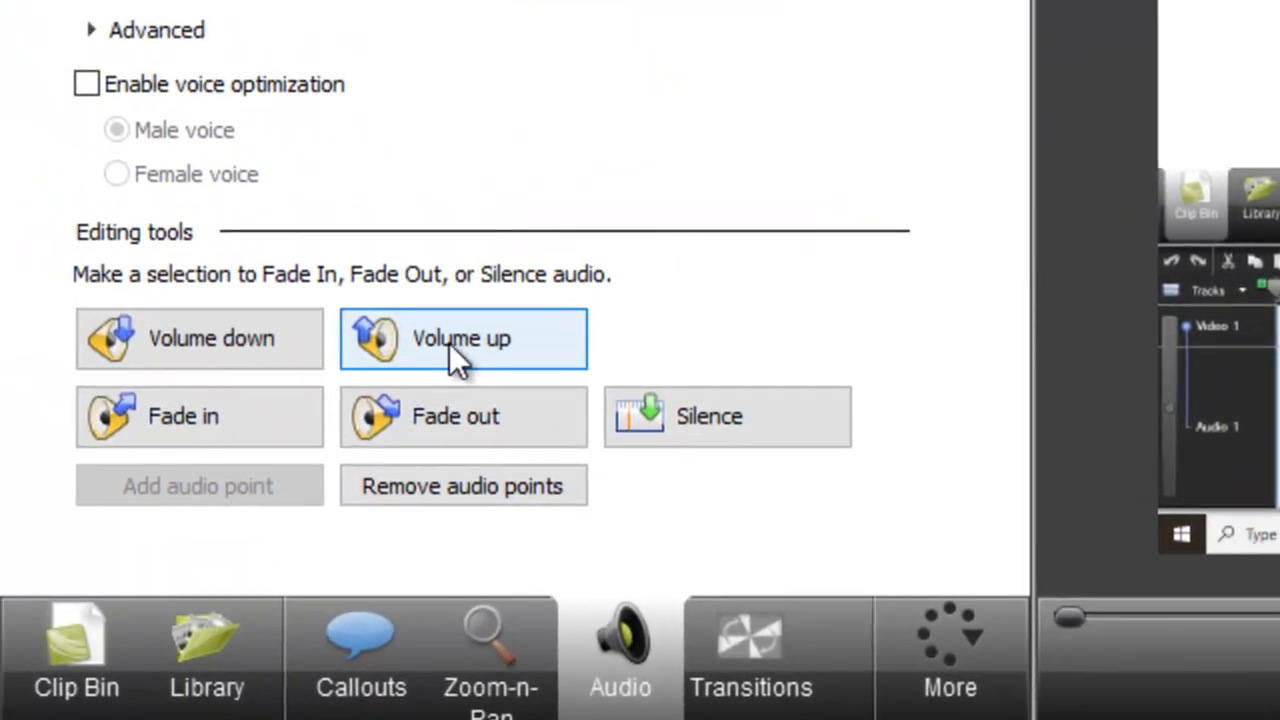
left_click_drag(1156, 719, 1146, 634)
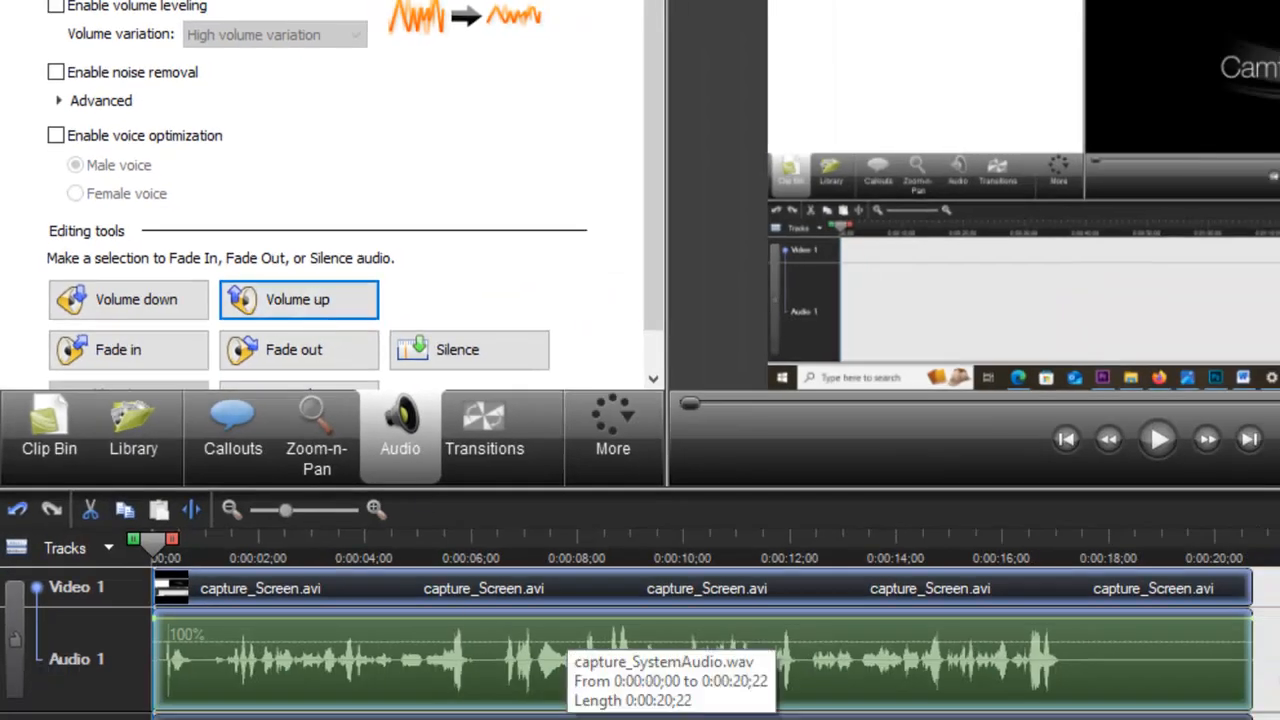
left_click(308, 317)
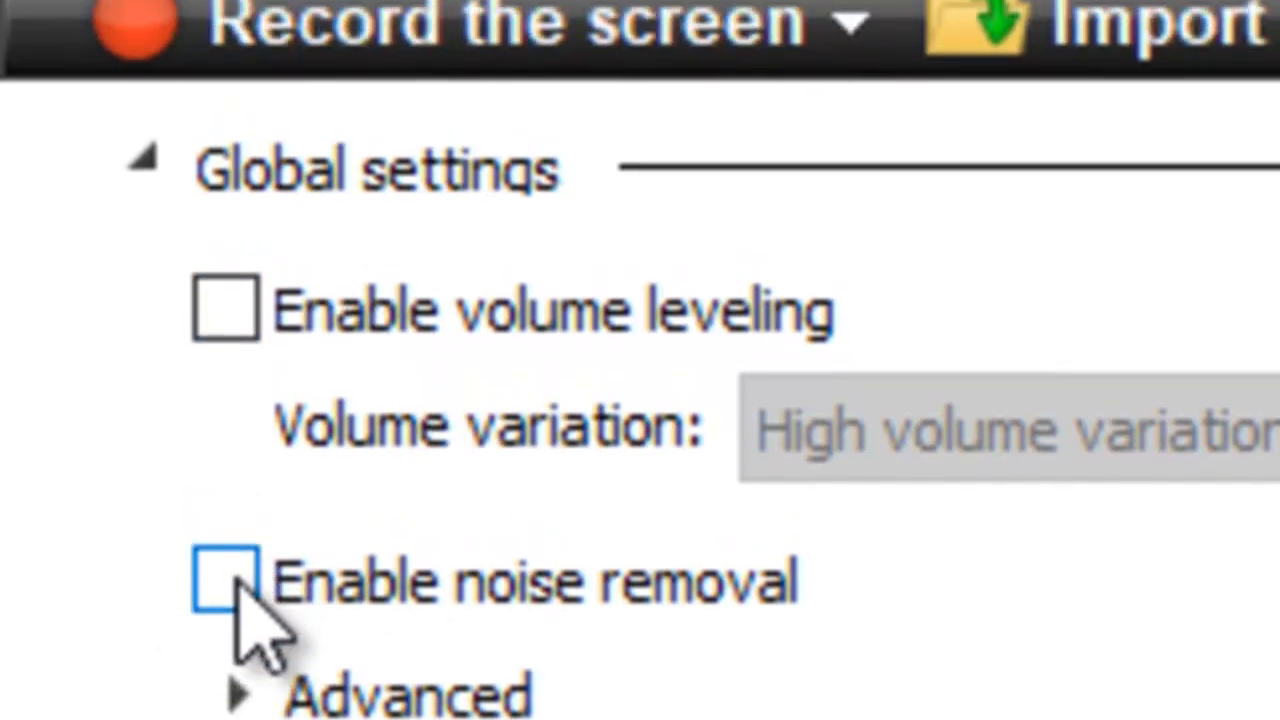
Enable noise removal in the global audio settings and bring the remaining audio editing tools into view.
left_click(224, 537)
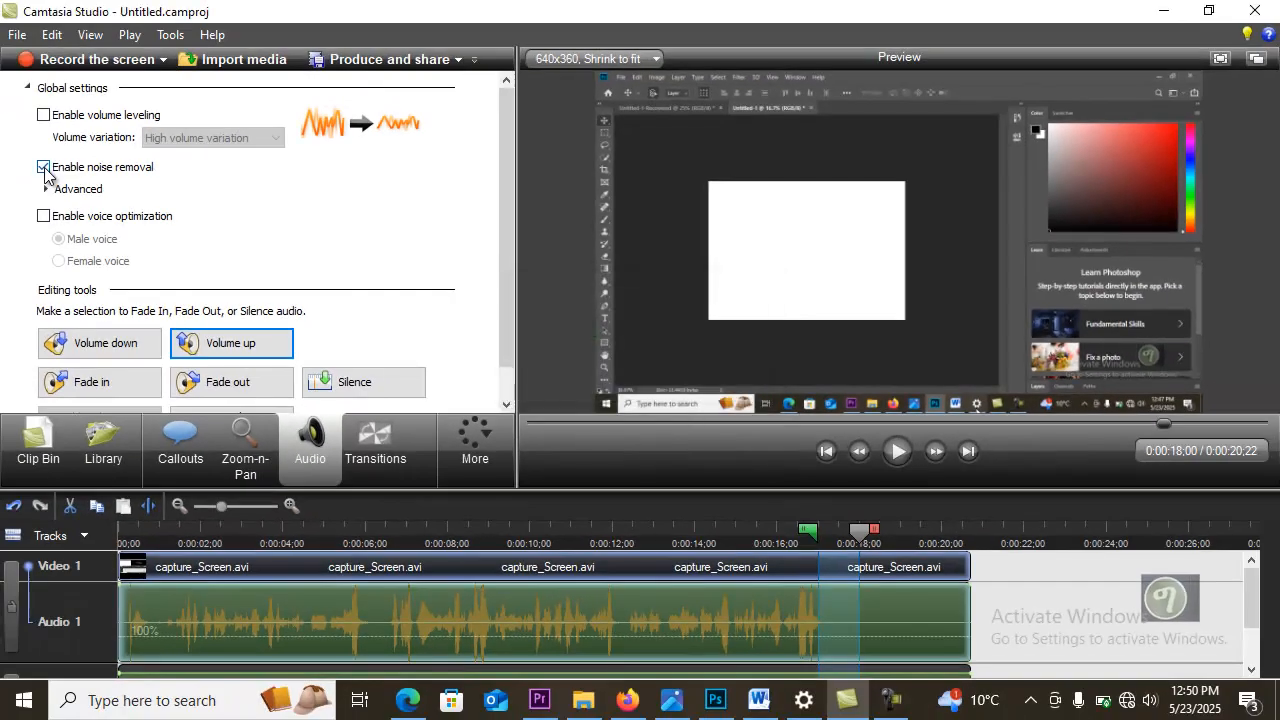
left_click(705, 533)
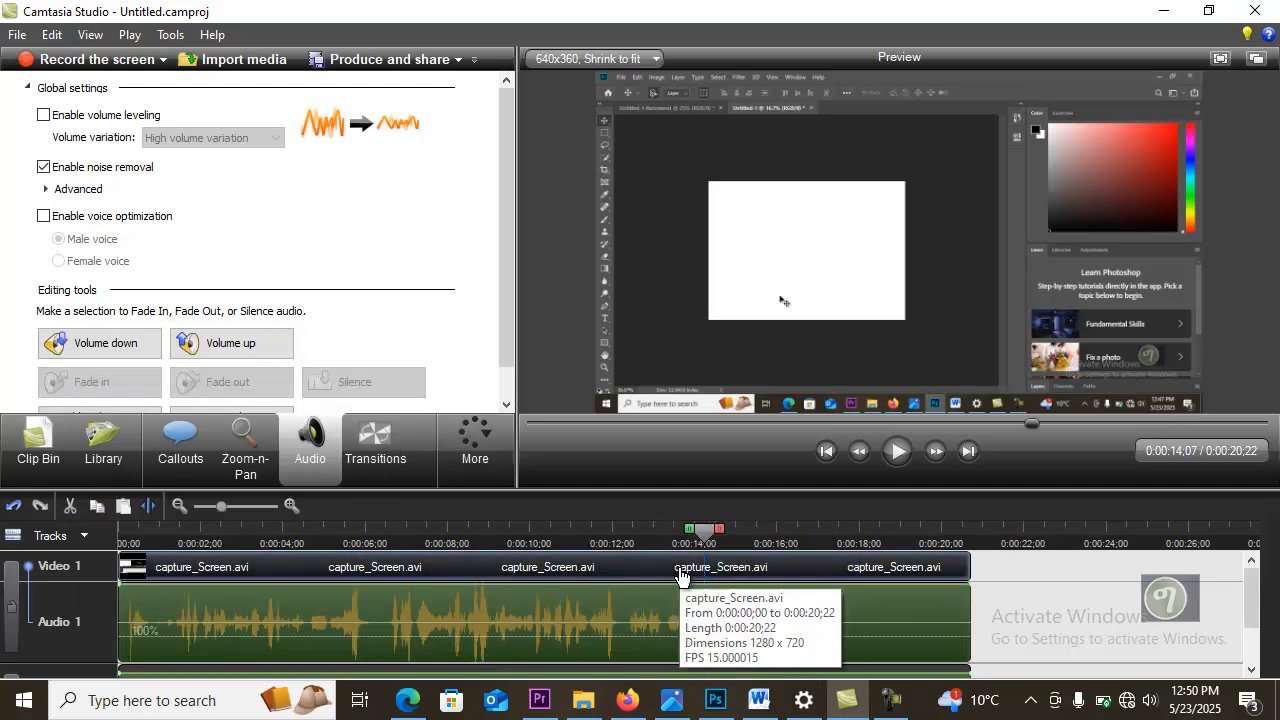
left_click_drag(506, 349, 510, 423)
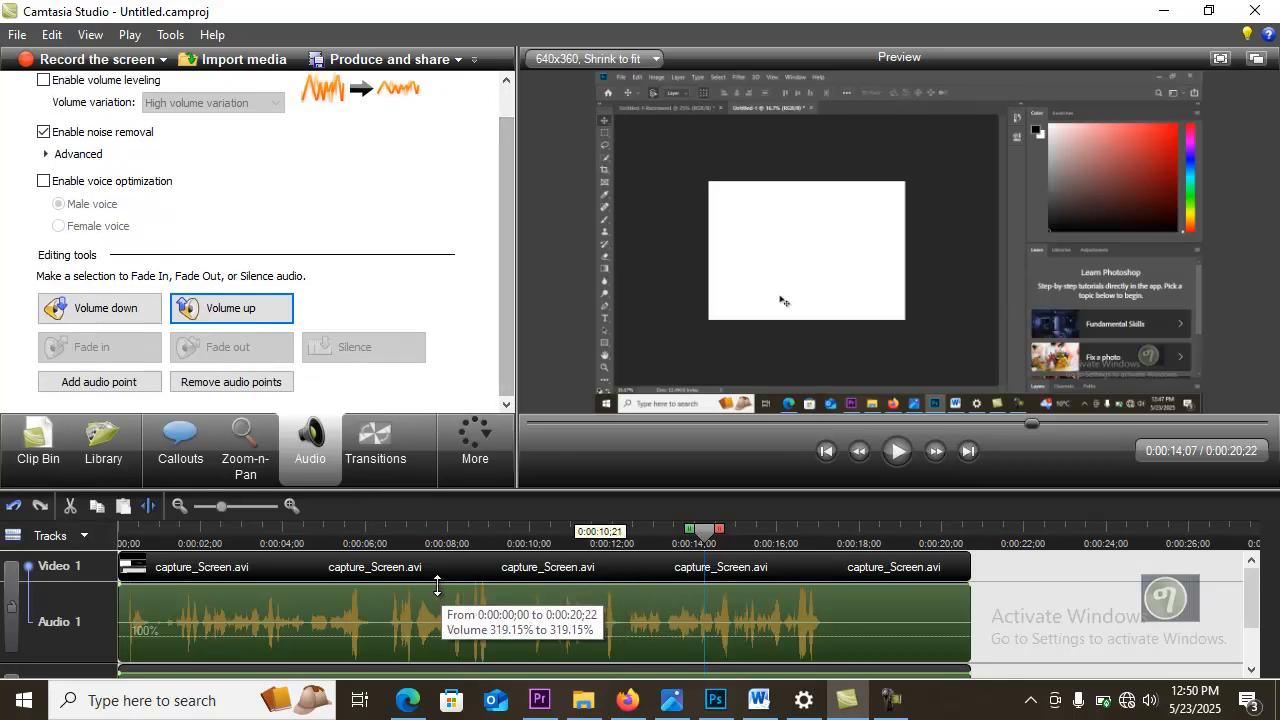
Split the recording at 0:00:06;01 and 0:00:06;16, and delete the short segment between the two cuts.
left_click(367, 535)
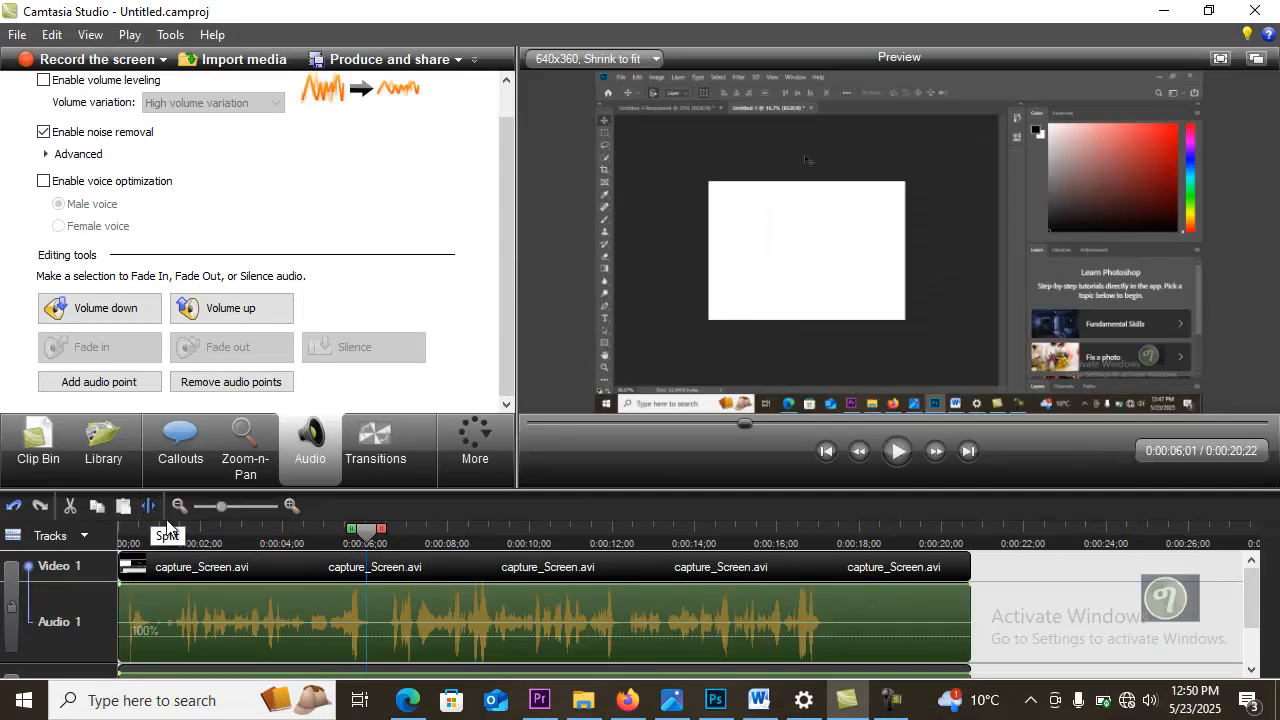
key("s")
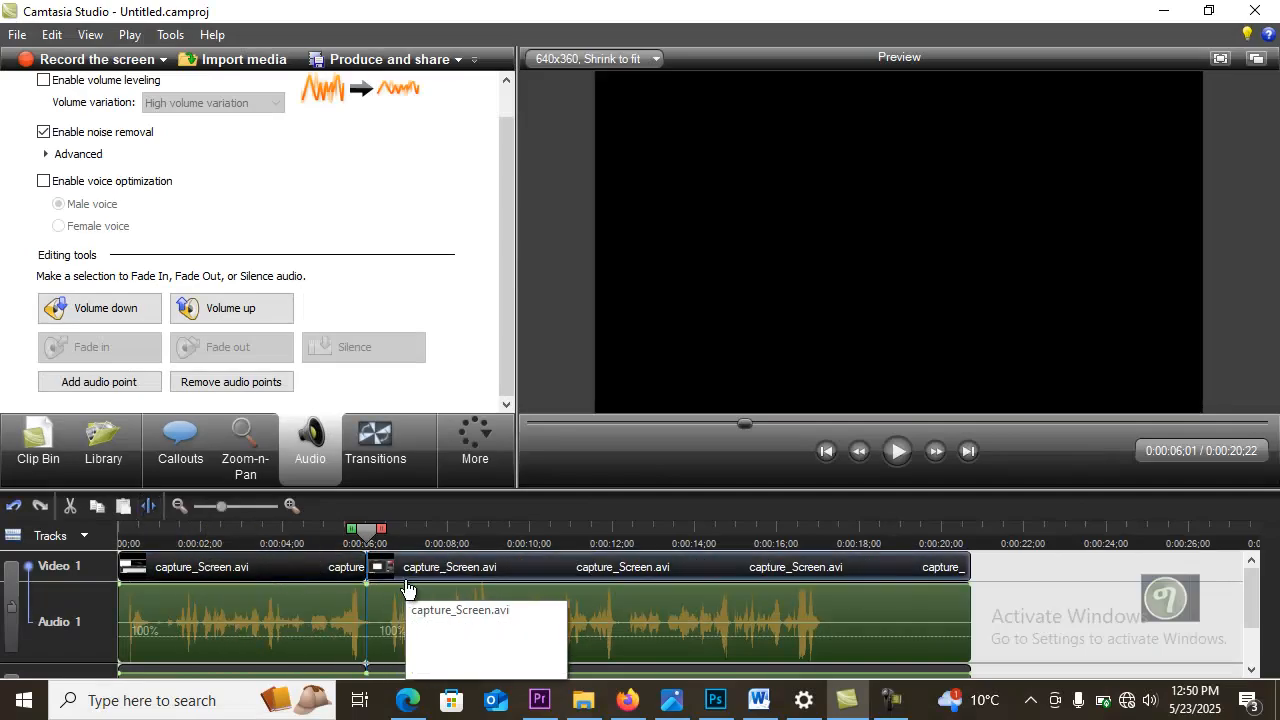
left_click(387, 544)
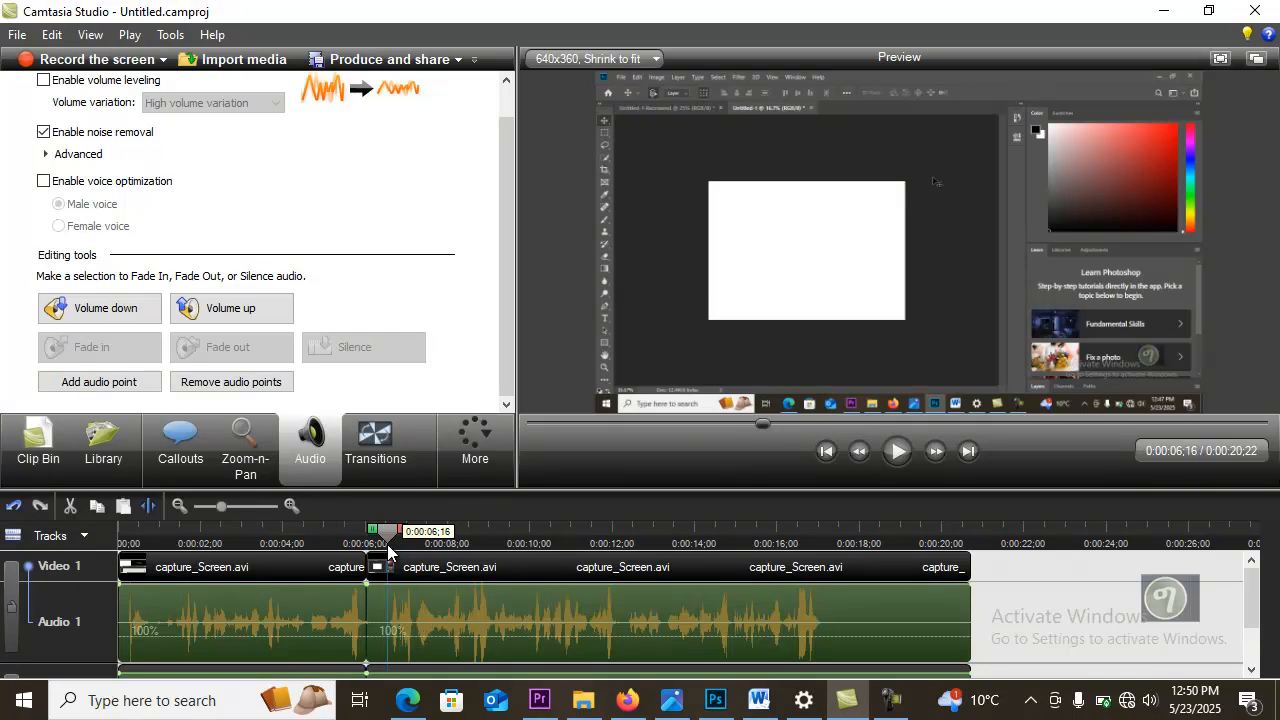
key("s")
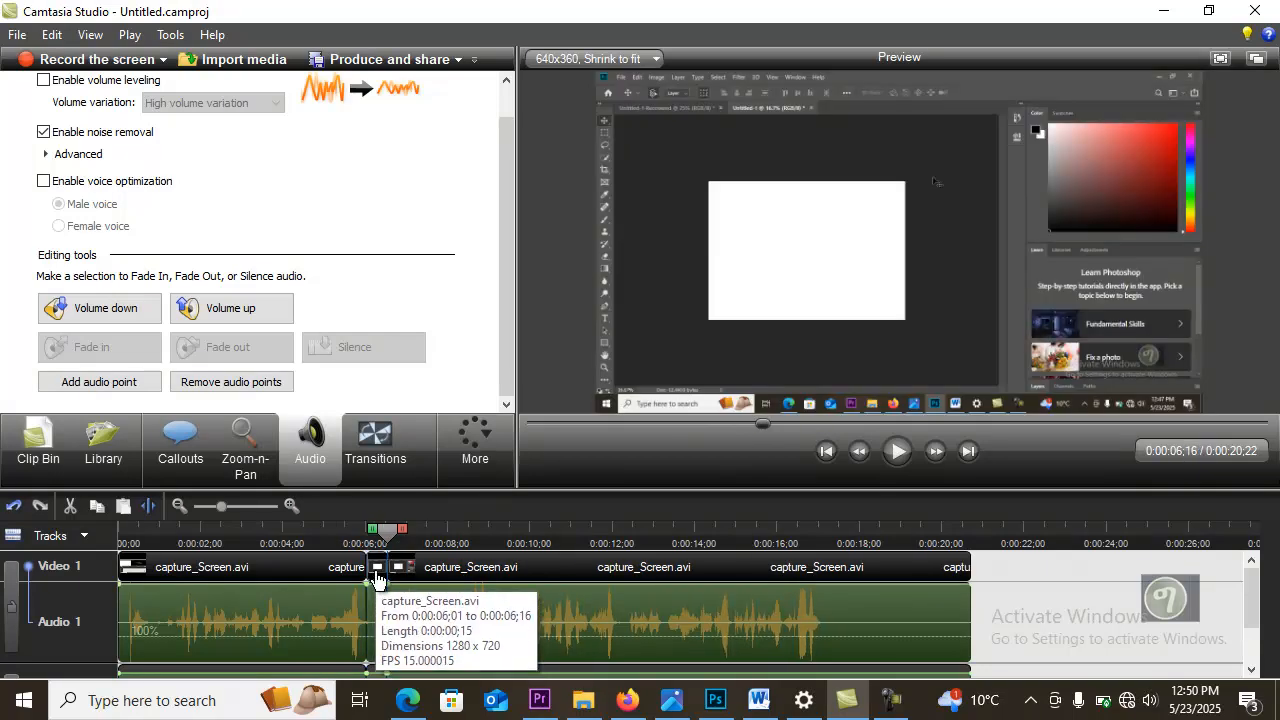
left_click(376, 578)
key("Delete")
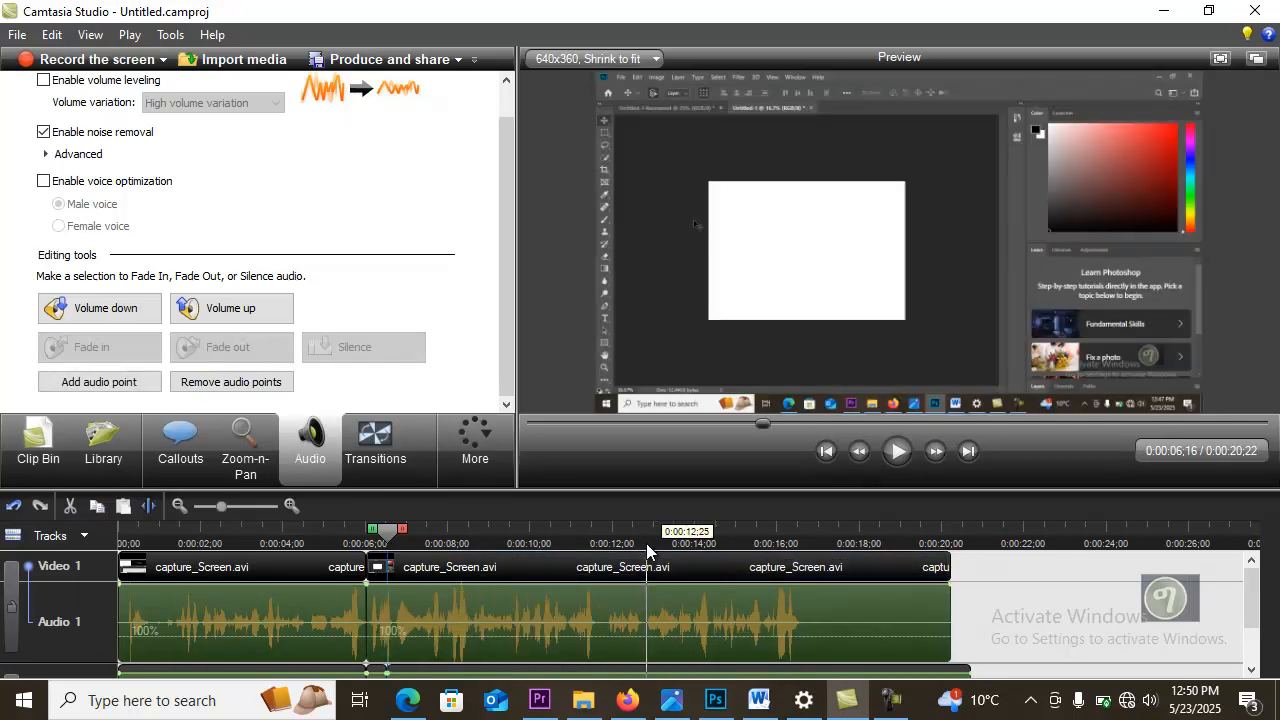
Trim the silent end of the last clip back to 0:00:16;19 and enlarge the audio settings area, keeping noise removal enabled.
left_click_drag(949, 573, 800, 582)
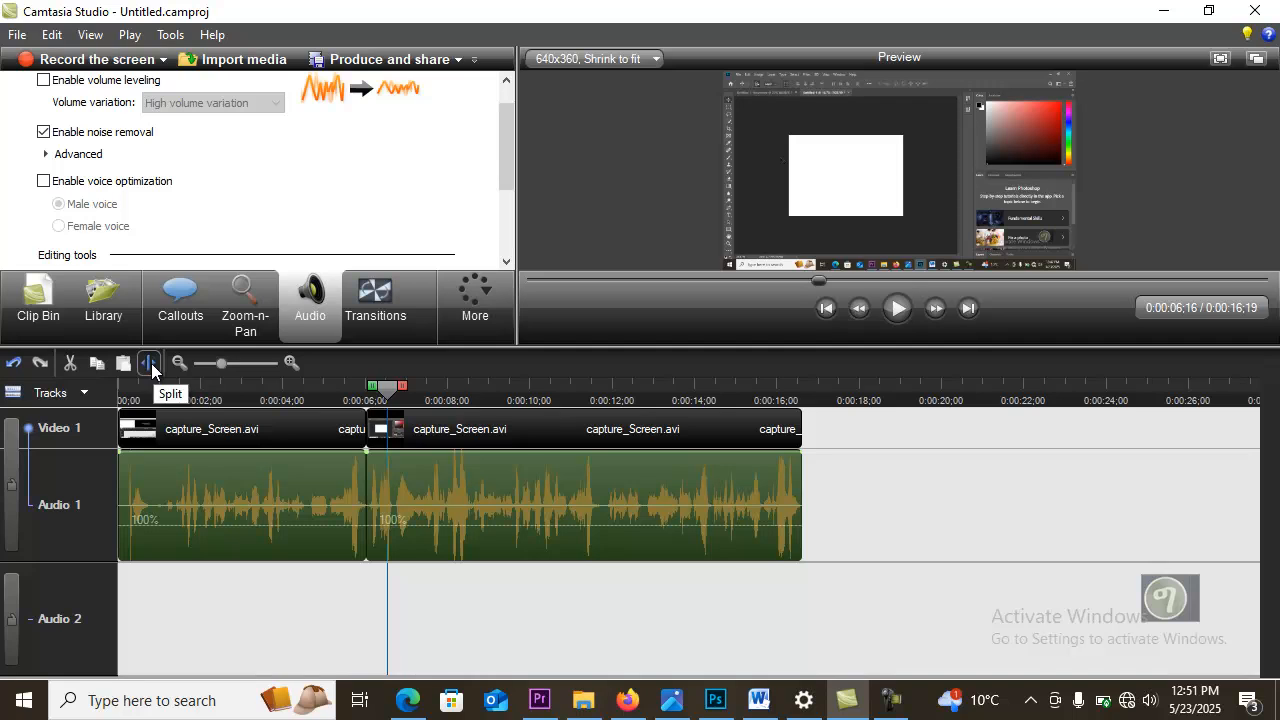
left_click_drag(627, 346, 624, 519)
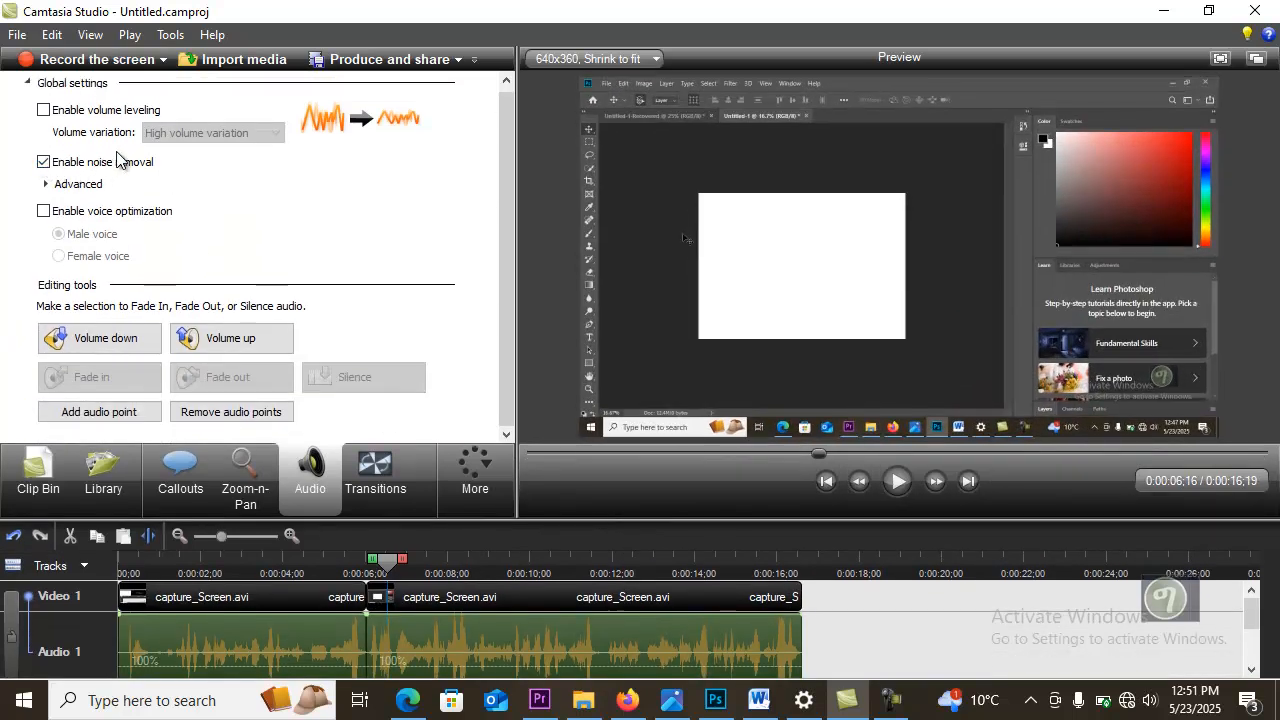
left_click(44, 163)
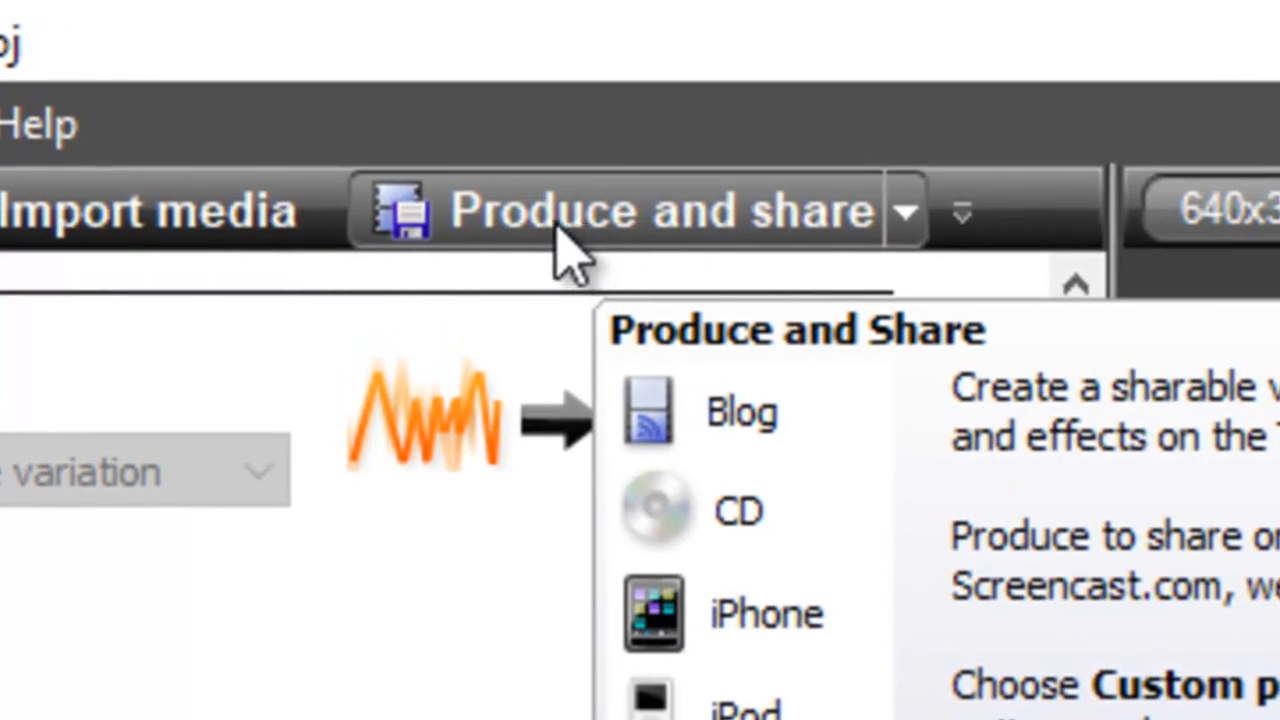
Produce the video with the HD preset, saving it as Untitled in the Documents folder.
left_click(558, 226)
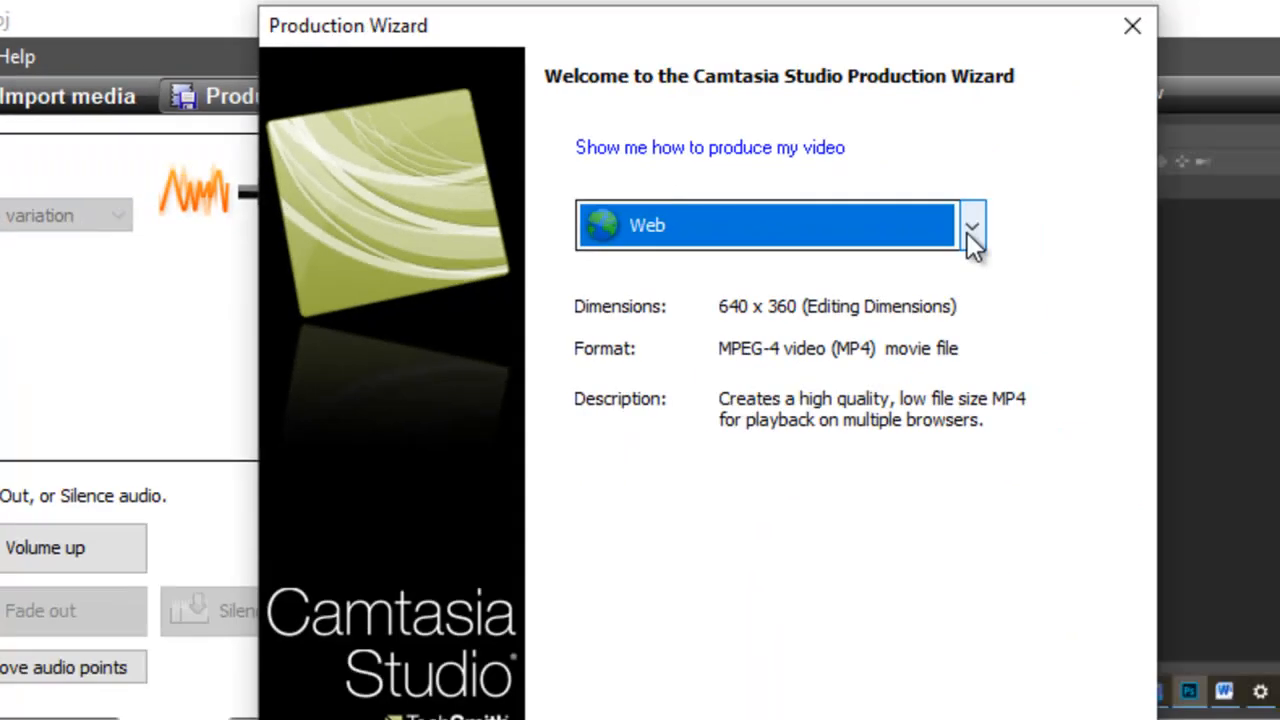
left_click(969, 234)
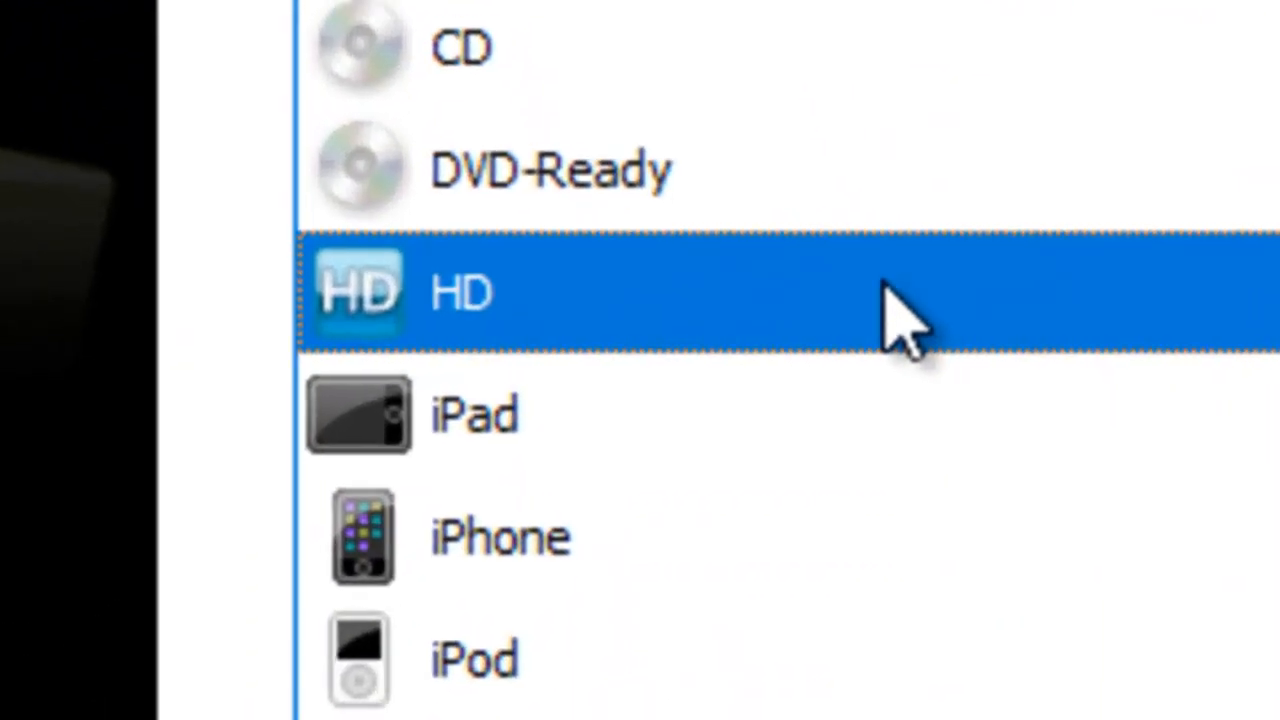
left_click(693, 348)
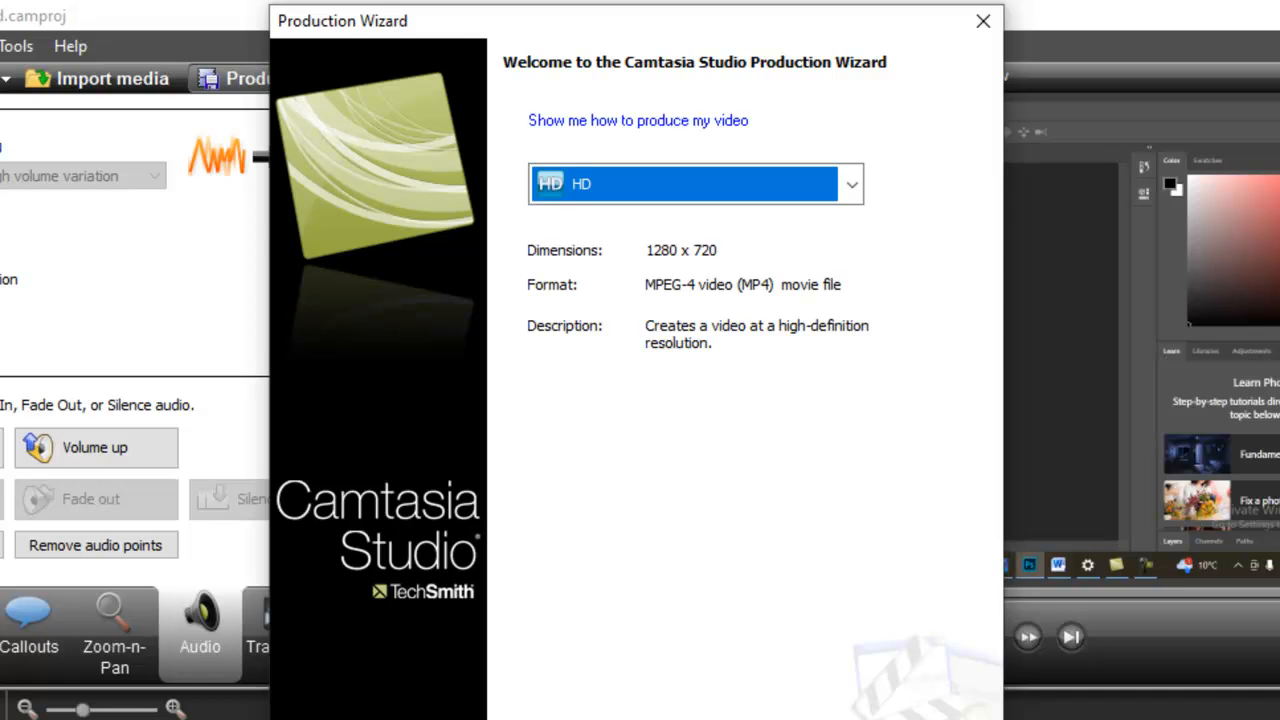
key("Return")
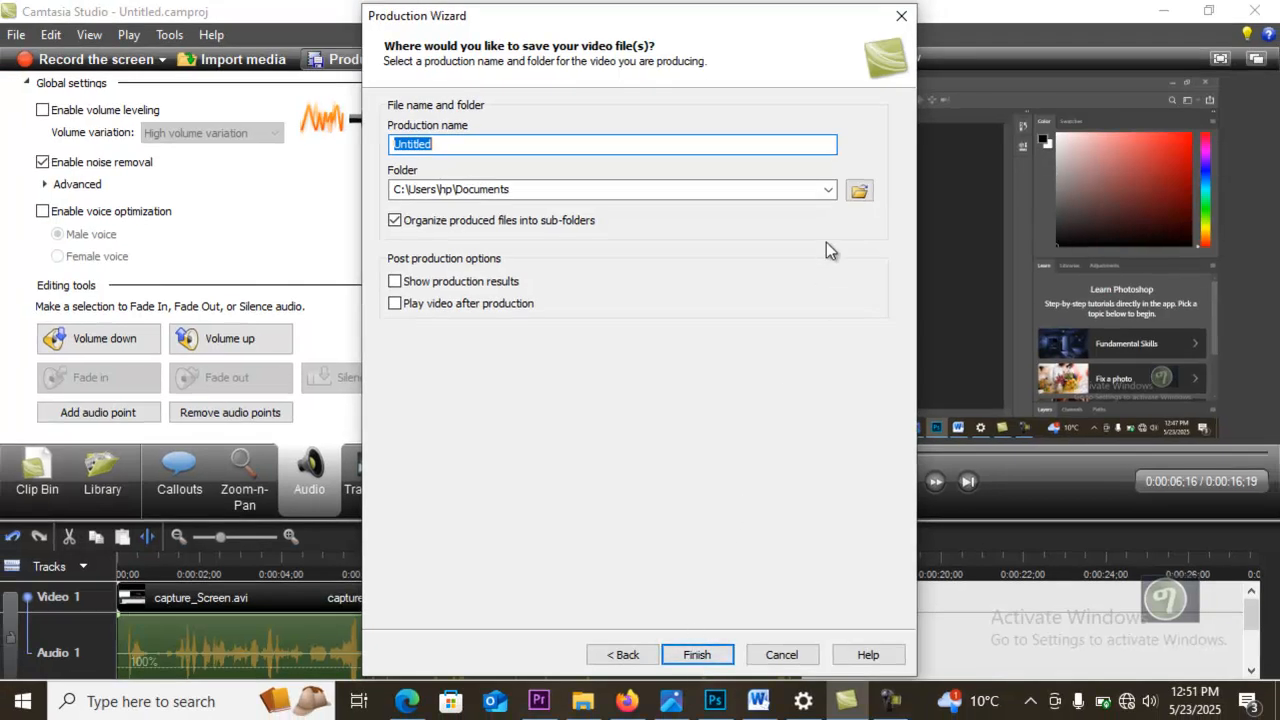
left_click(697, 654)
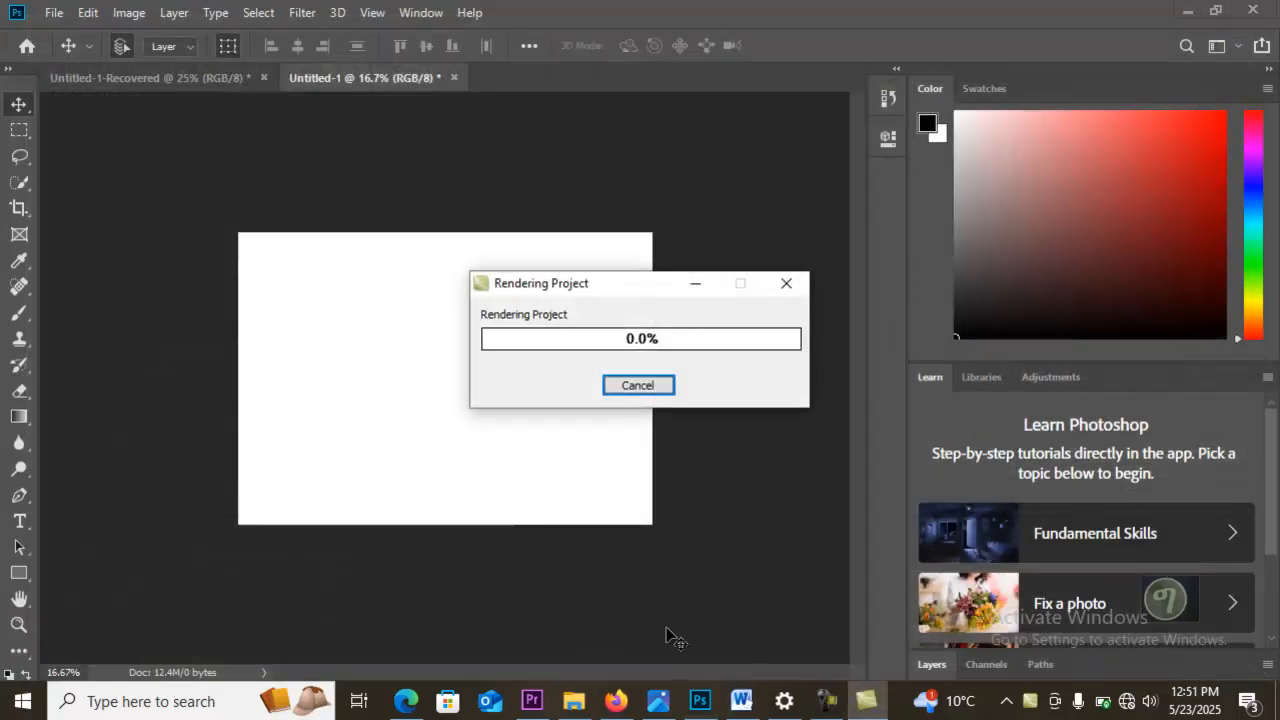
Cancel the project rendering and close the Production Wizard.
left_click(633, 388)
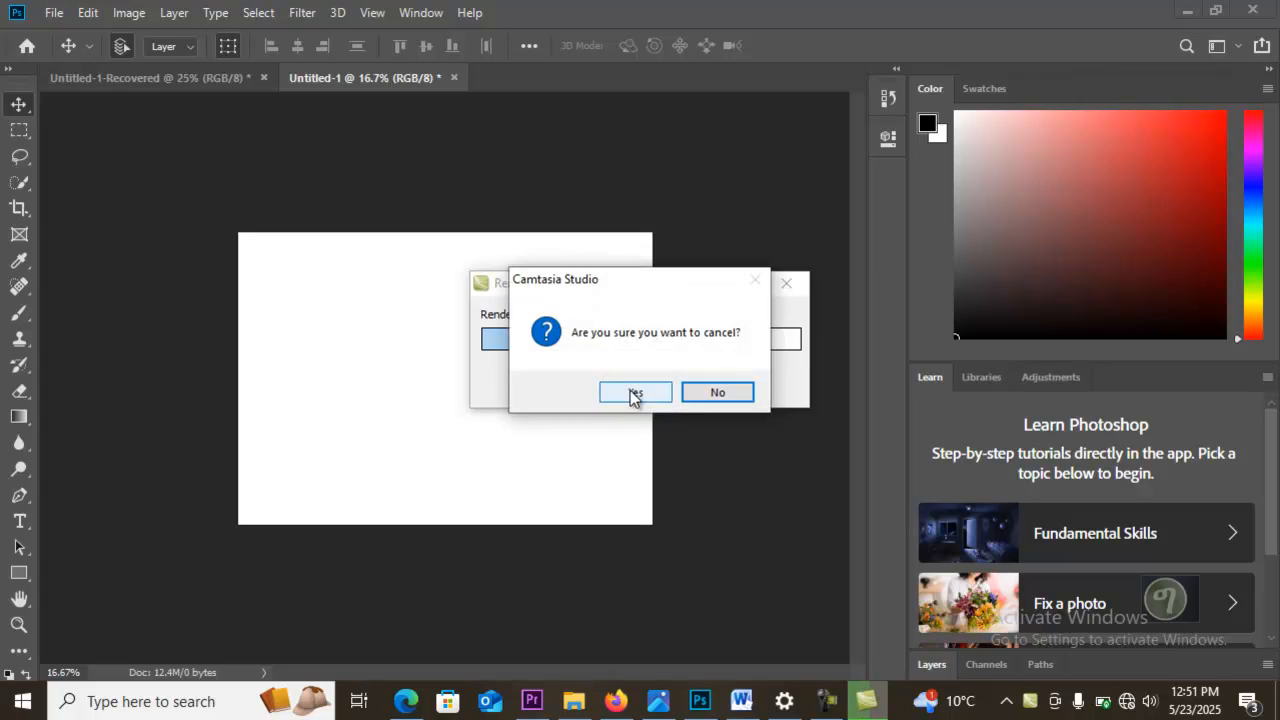
left_click(634, 393)
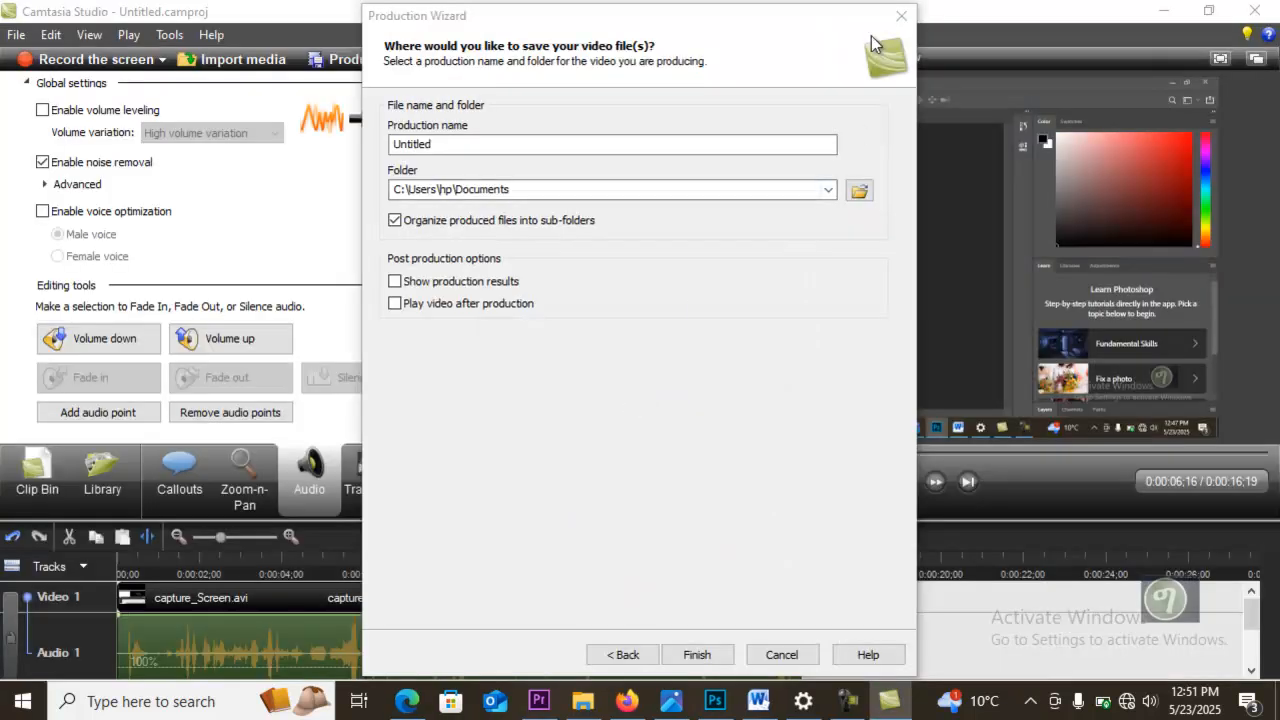
left_click(901, 17)
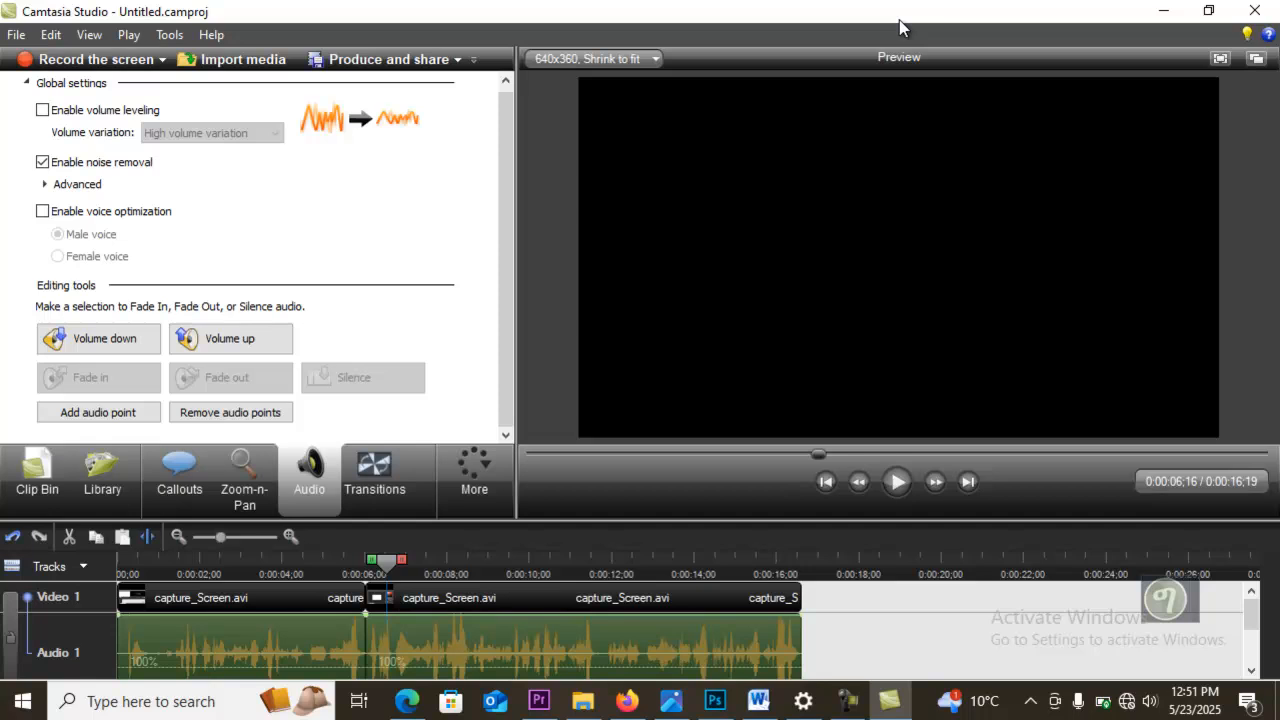